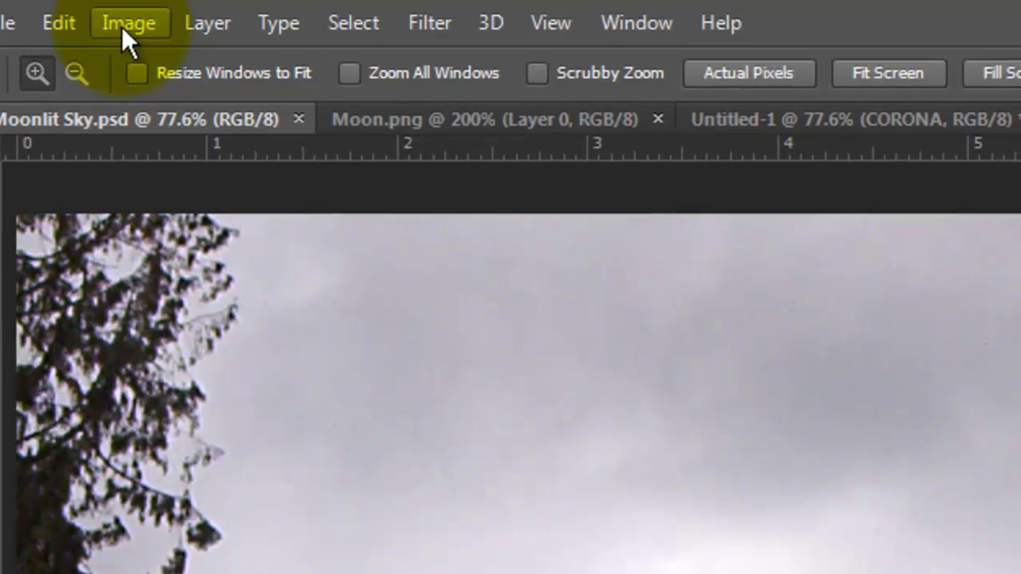
Apply the Moonlight.3DL Color Lookup to tint the cloudy photo a blue night tone.
left_click(121, 26)
mouse_move(153, 109)
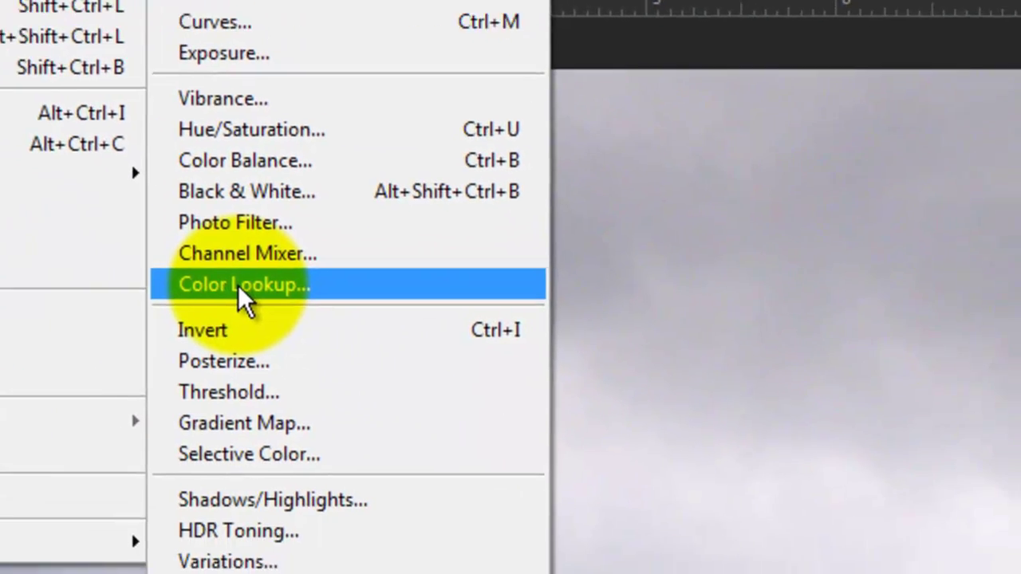
left_click(568, 426)
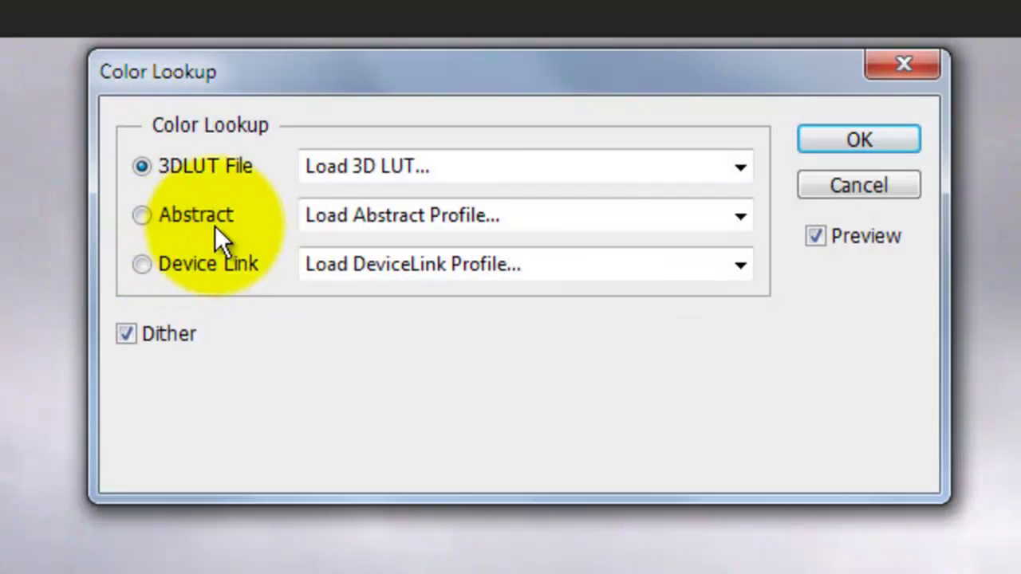
left_click(733, 167)
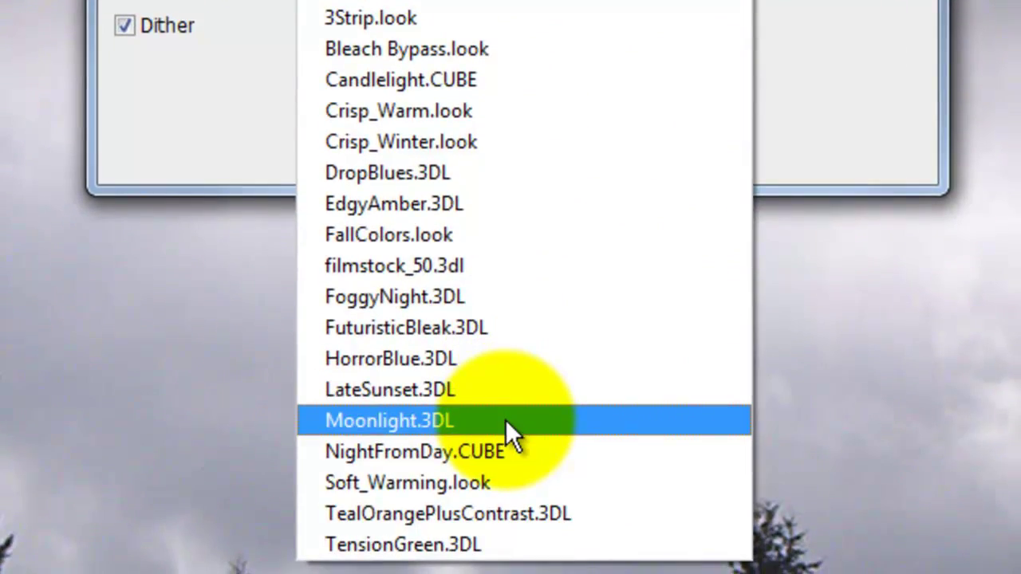
left_click(507, 421)
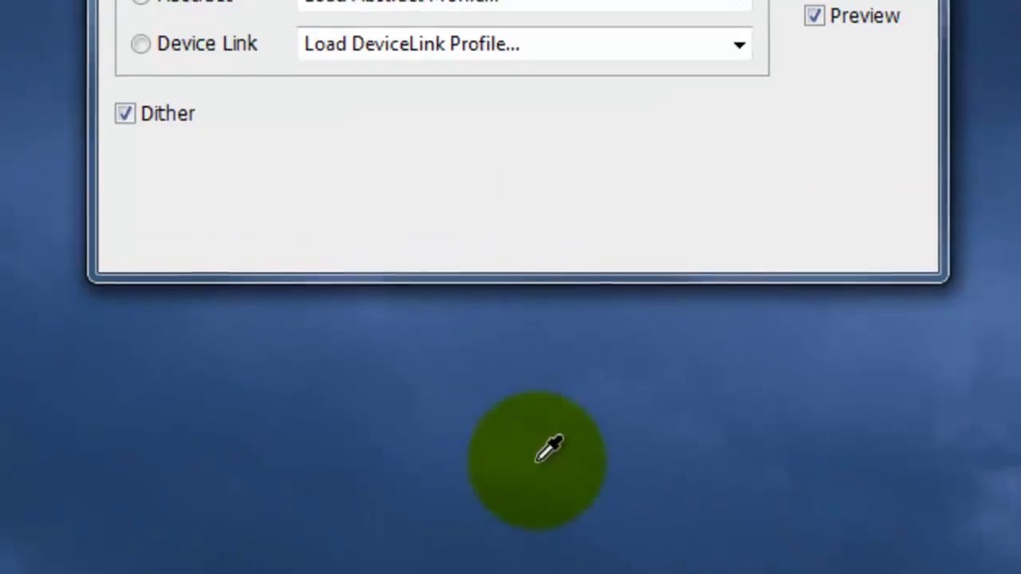
left_click(878, 142)
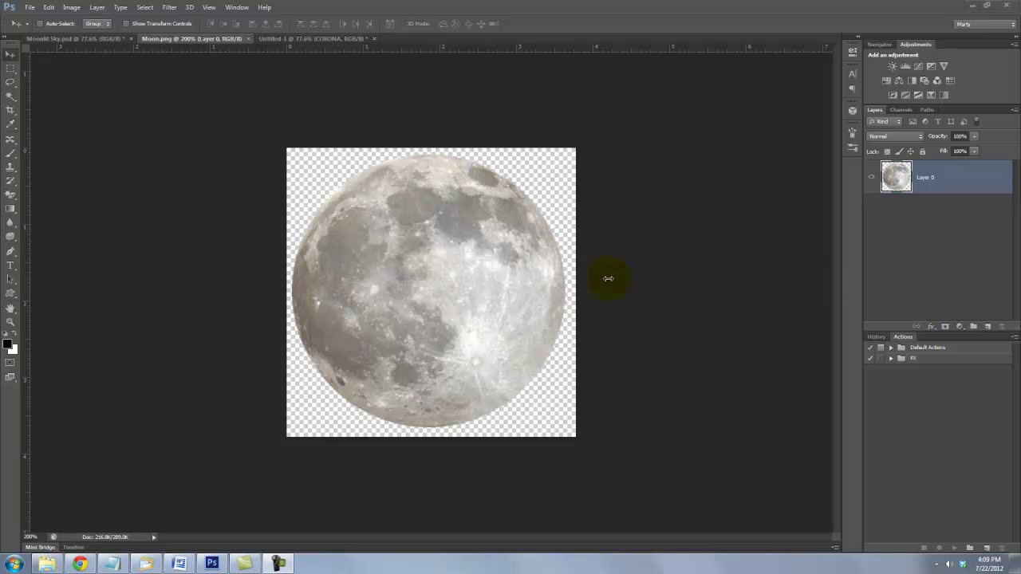
Drag the moon from Moon.png into the Moonlit Sky document as a new layer.
left_click(449, 286)
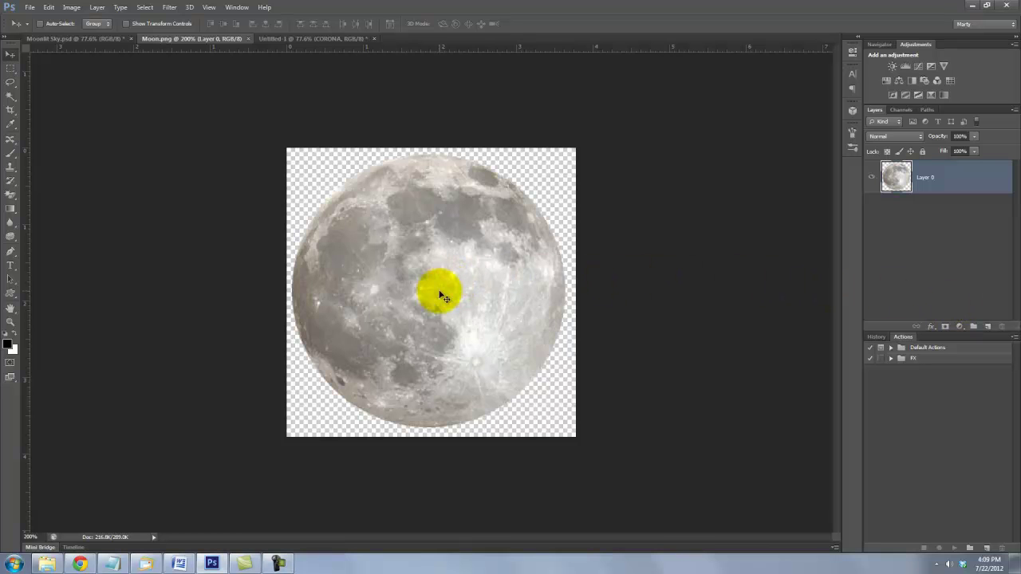
left_click_drag(444, 297, 117, 50)
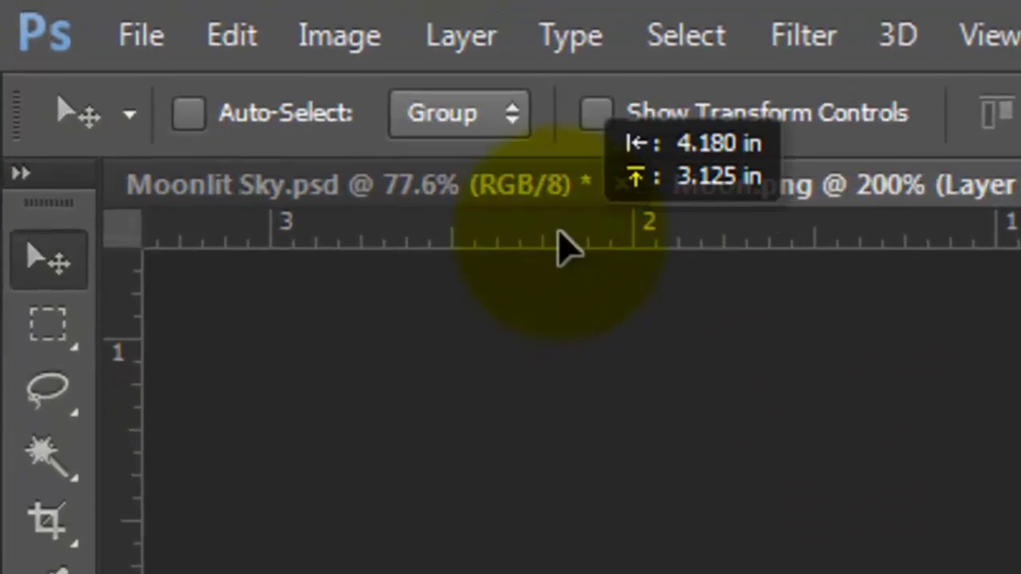
left_click_drag(558, 247, 1020, 573)
left_click_drag(241, 125, 477, 216)
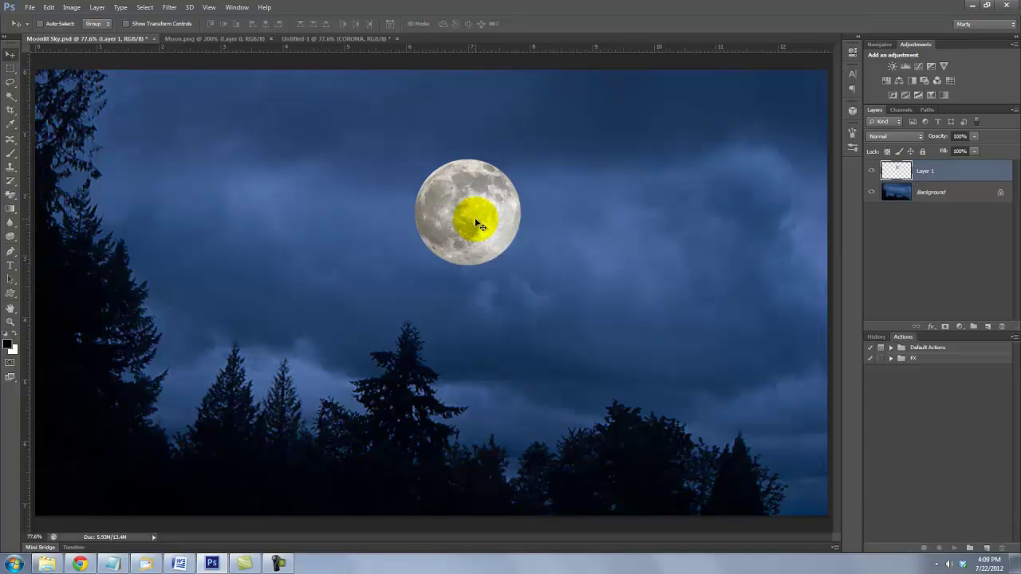
Free-transform the moon proportionally from its centre, shrinking it in the upper sky.
key("ctrl+t")
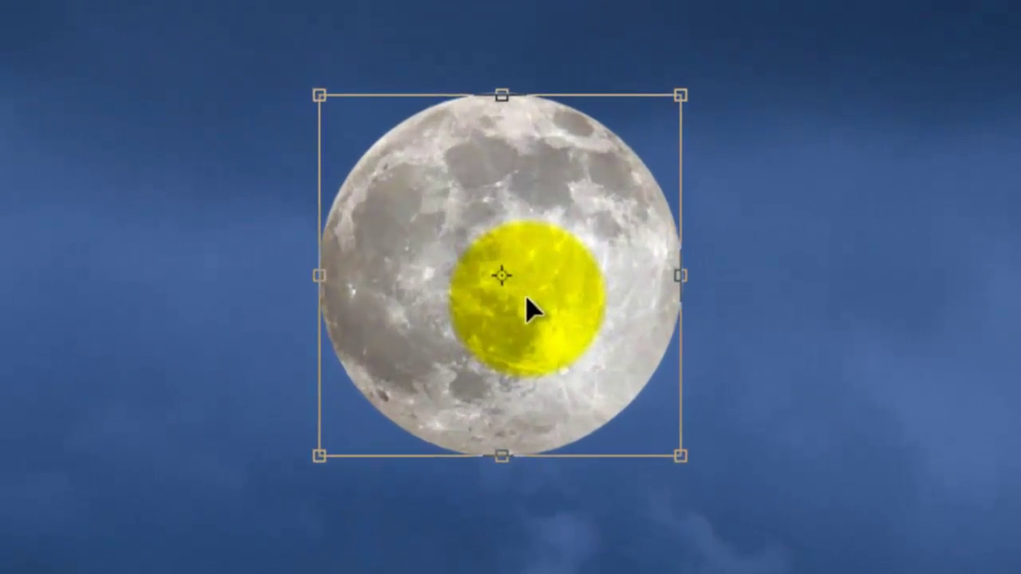
left_click_drag(414, 159, 411, 159)
key("shift+alt")
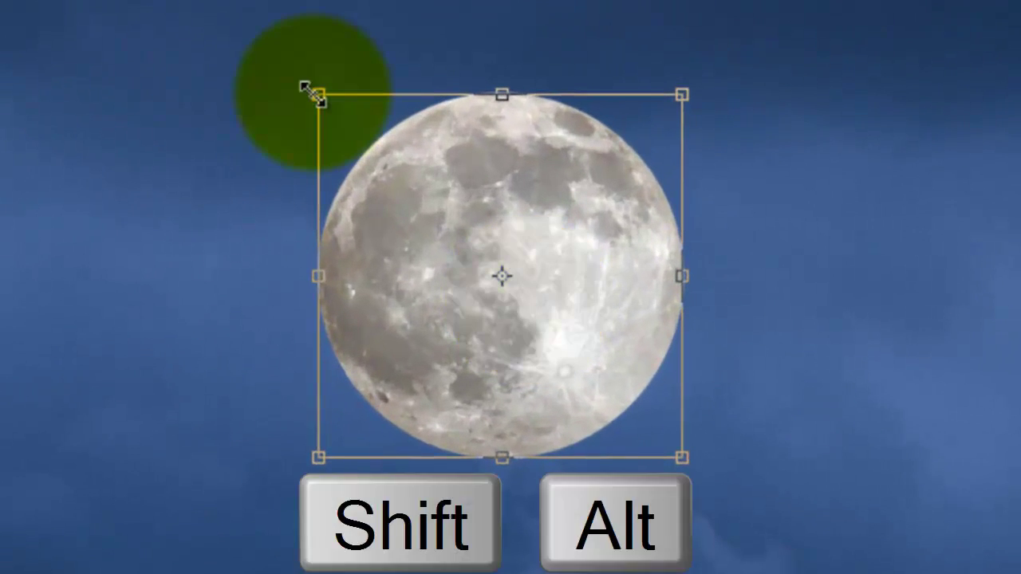
left_click_drag(313, 94, 365, 142)
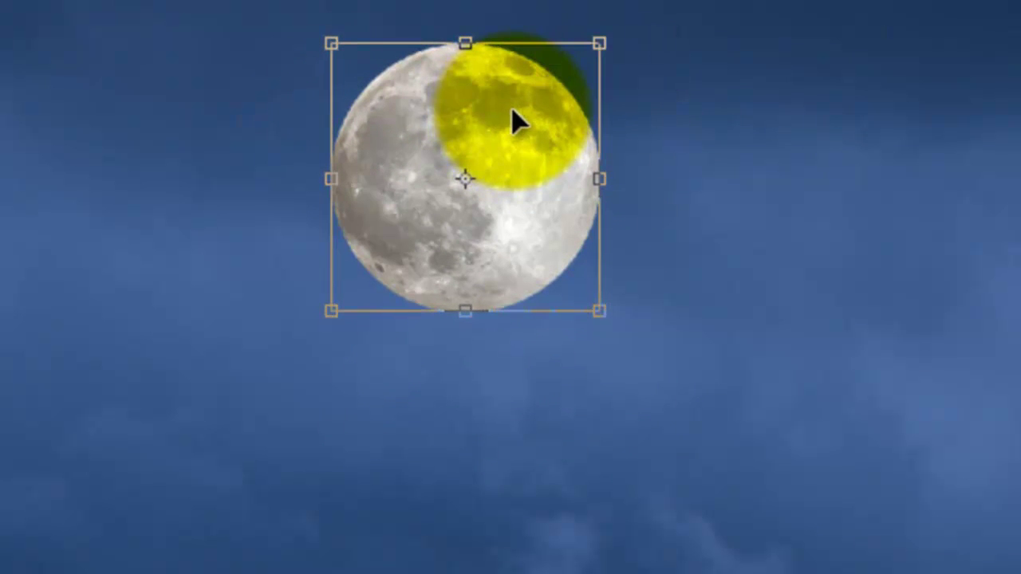
Commit the moon's new size and rename its layer MOON.
key("Return")
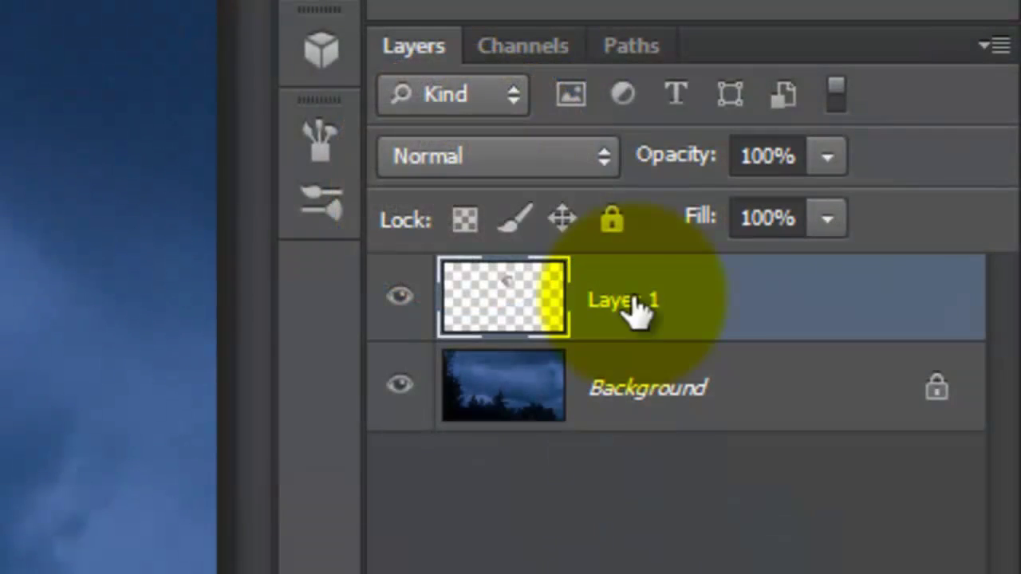
double_click(638, 307)
type("MOON")
key("Return")
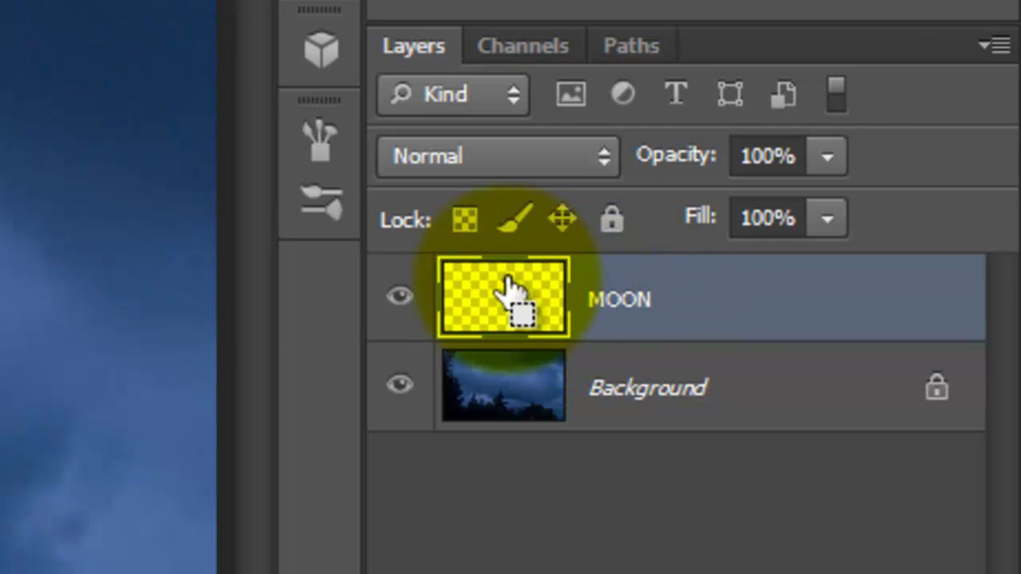
Load the moon's outline as a selection and add a new layer beneath it named CIRCLE.
key("ctrl")
left_click(511, 291, "ctrl")
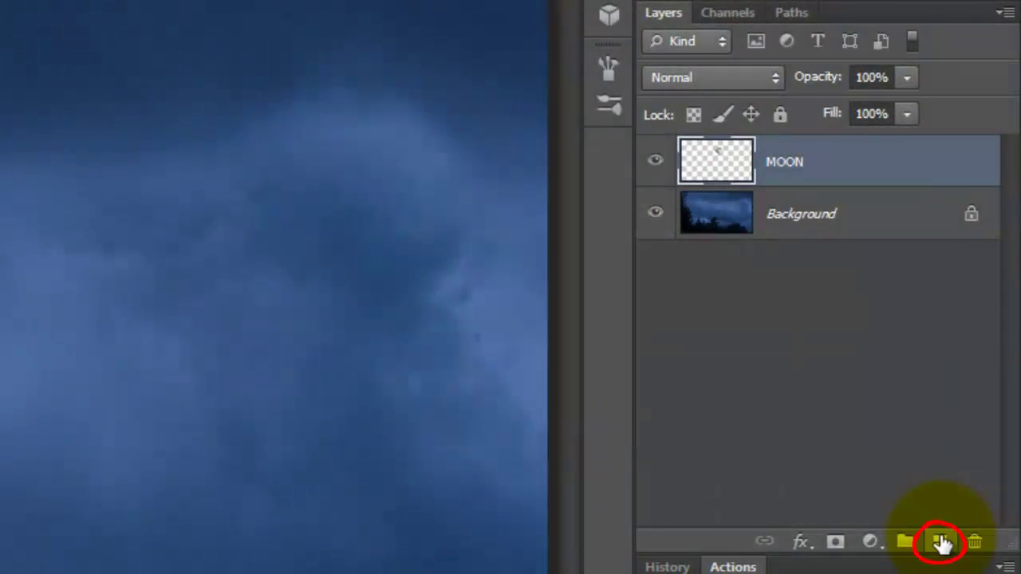
key("ctrl")
left_click(941, 541, "ctrl")
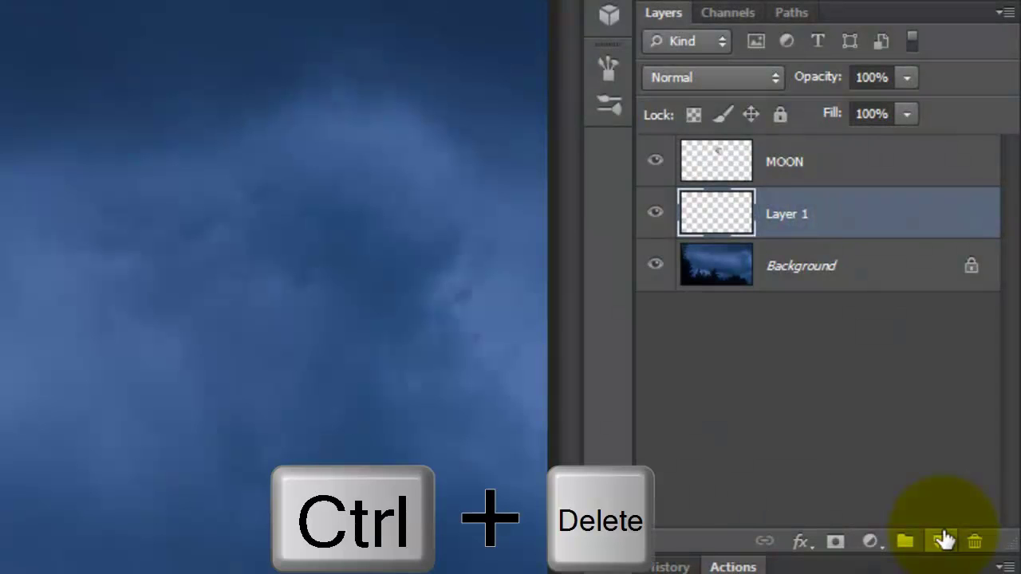
double_click(787, 214)
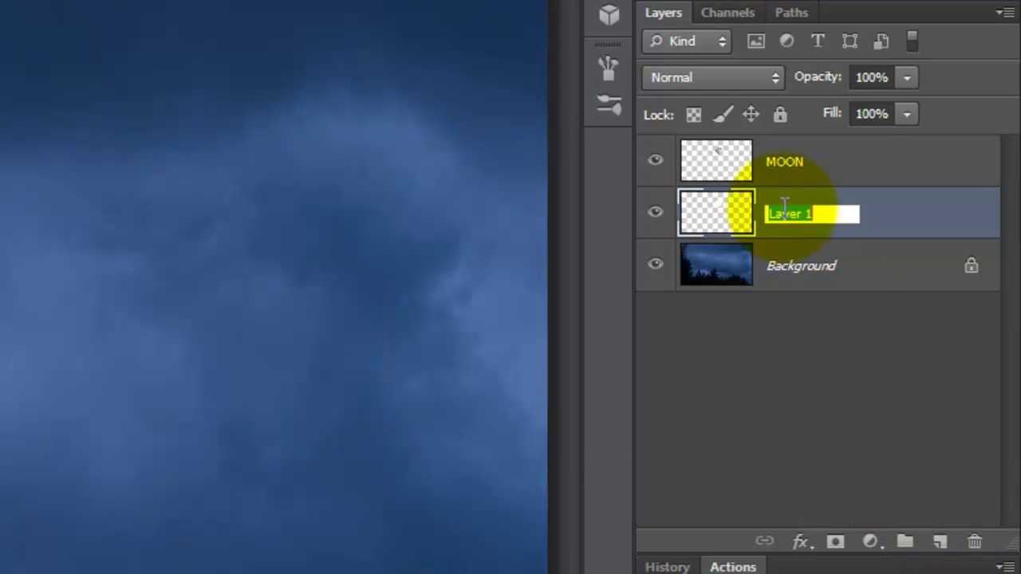
type("ClRCLE")
key("Return")
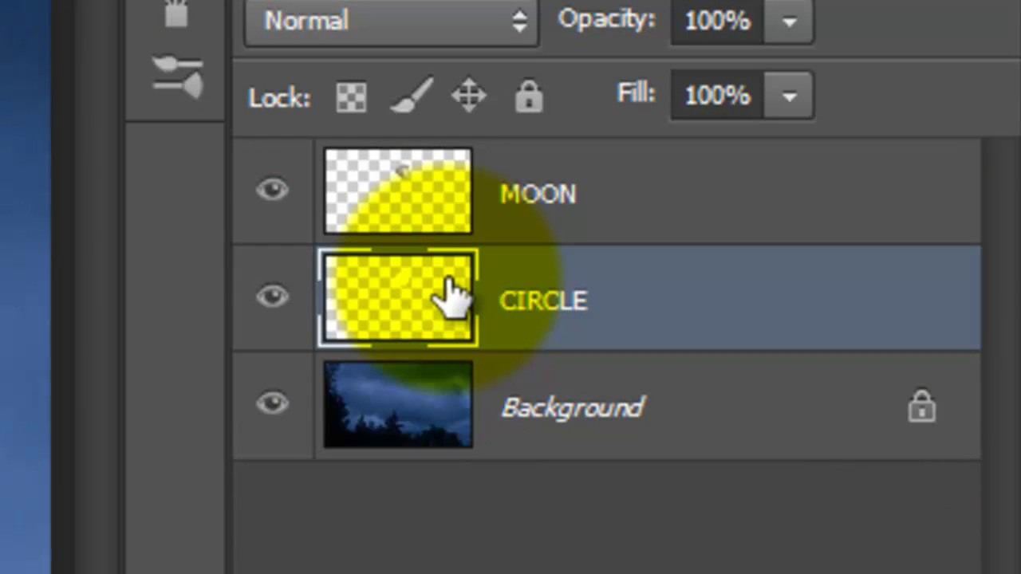
left_click(451, 297, "ctrl")
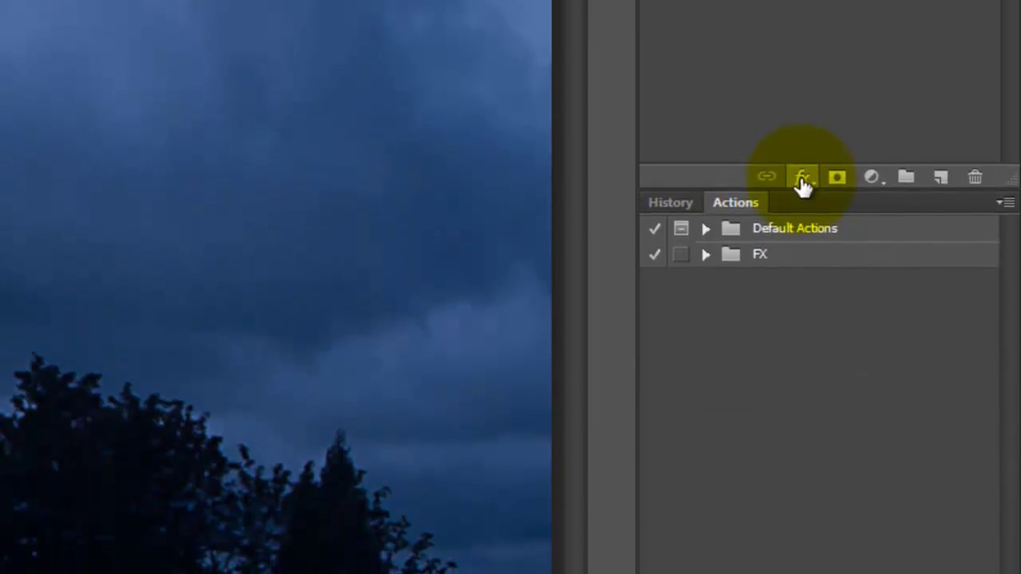
Give CIRCLE an Outer Glow: solid white colour, Normal blend, opacity 87, size 117 px.
left_click(802, 410)
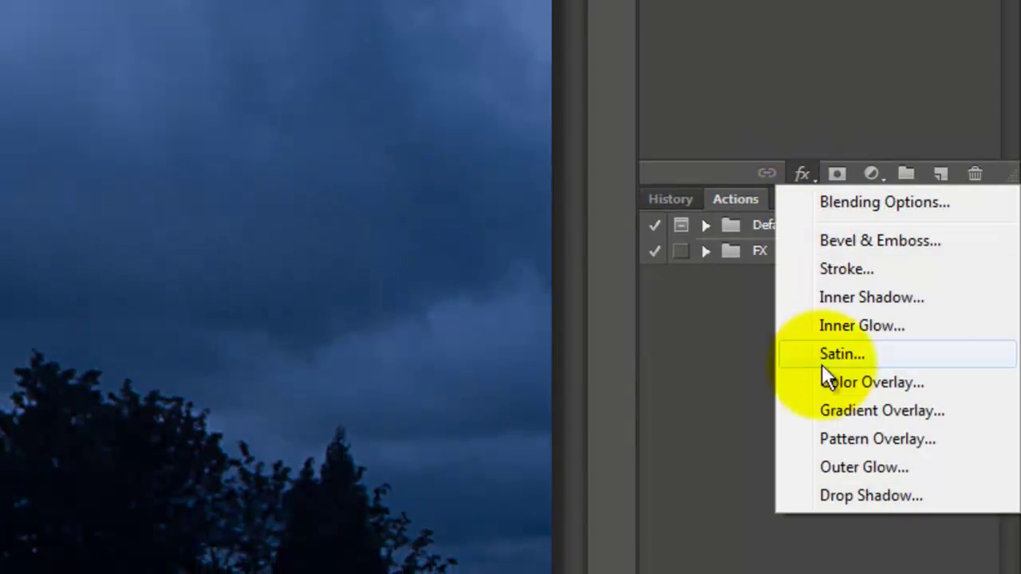
left_click(834, 466)
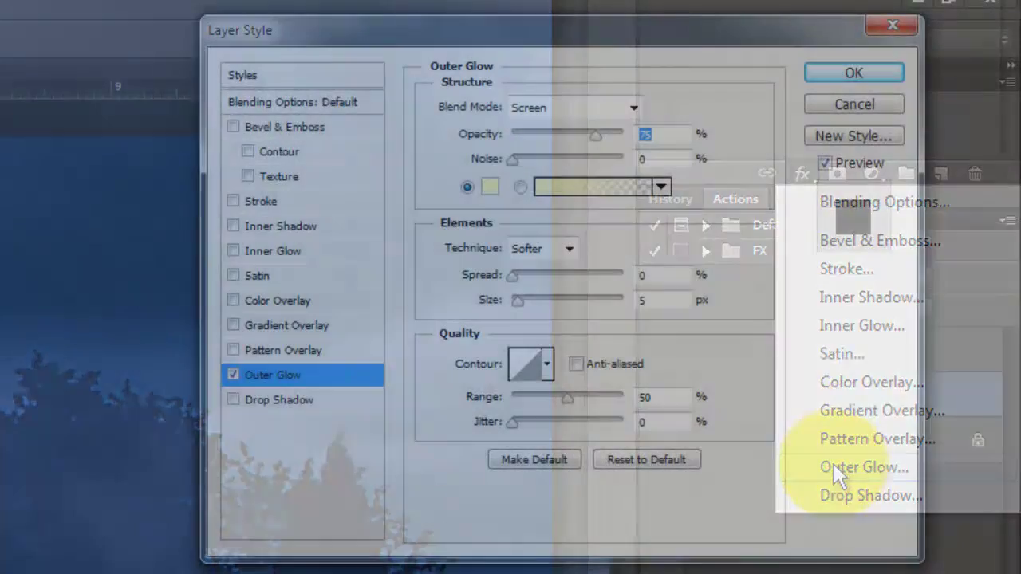
left_click(467, 187)
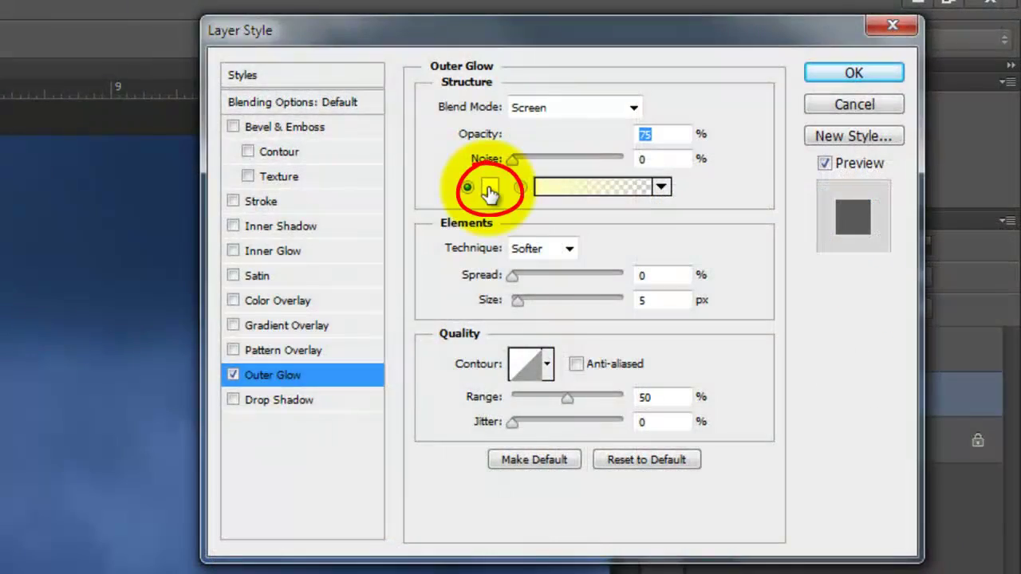
left_click(487, 187)
left_click_drag(130, 221, 52, 216)
left_click(577, 205)
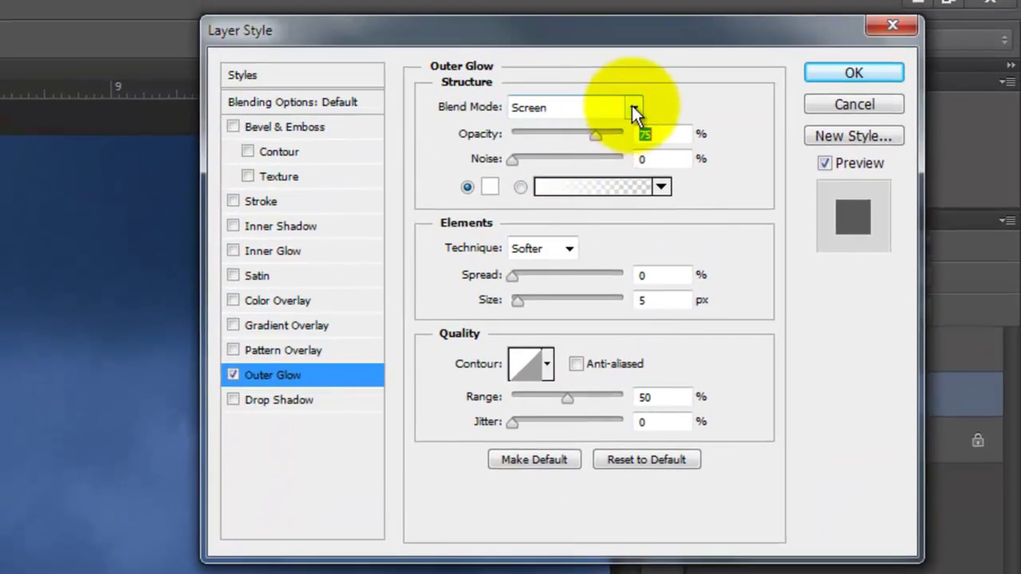
left_click(632, 105)
left_click(580, 129)
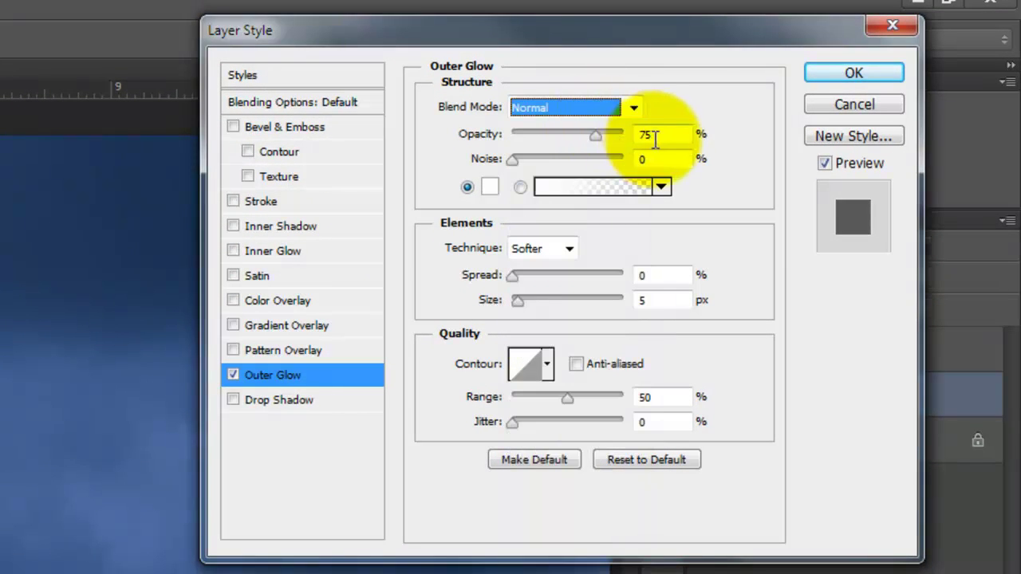
type("87")
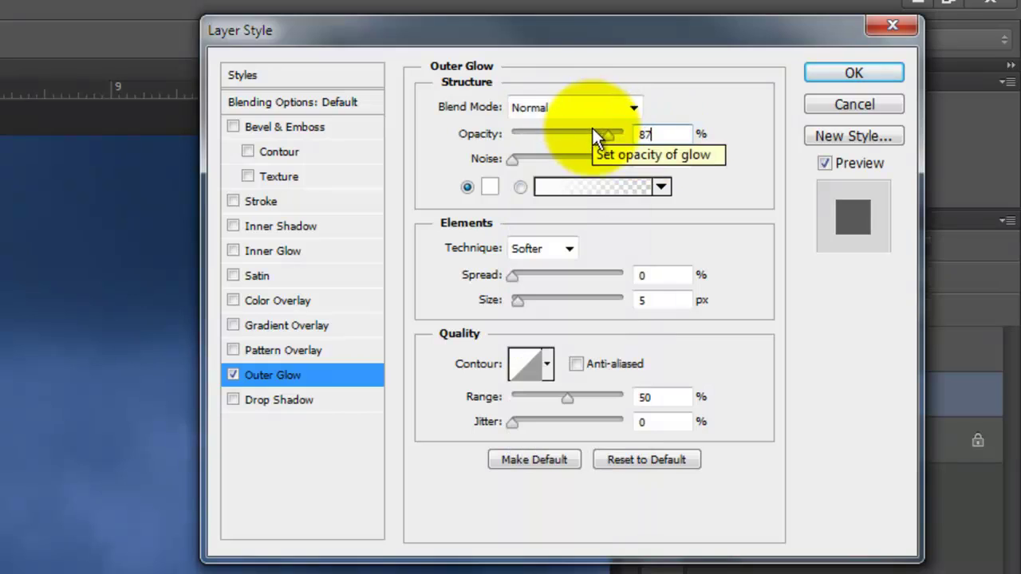
double_click(647, 299)
type("117")
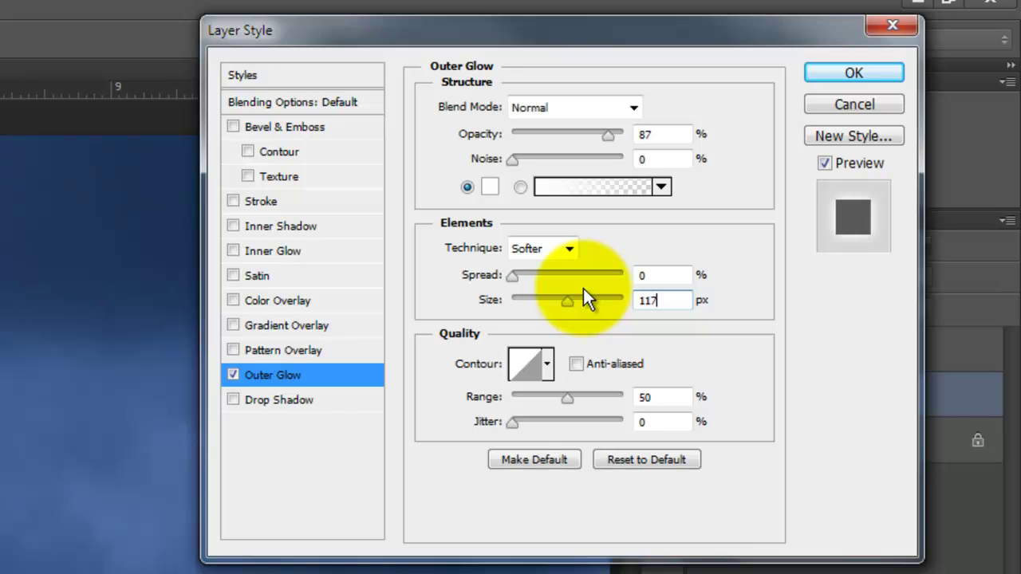
Set the MOON layer to 27% opacity and copy CIRCLE's Outer Glow effect onto it.
left_click(834, 72)
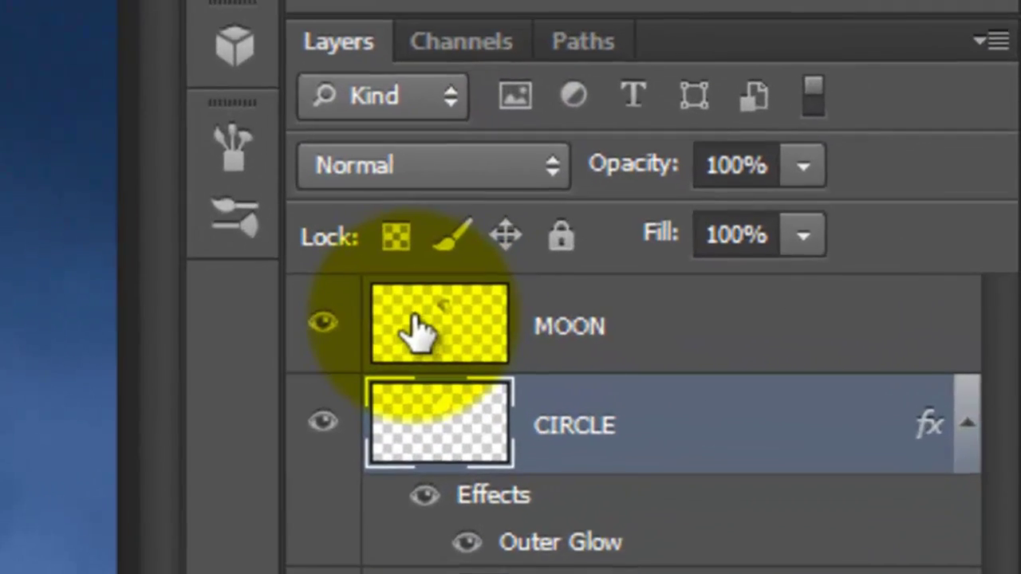
left_click(747, 347)
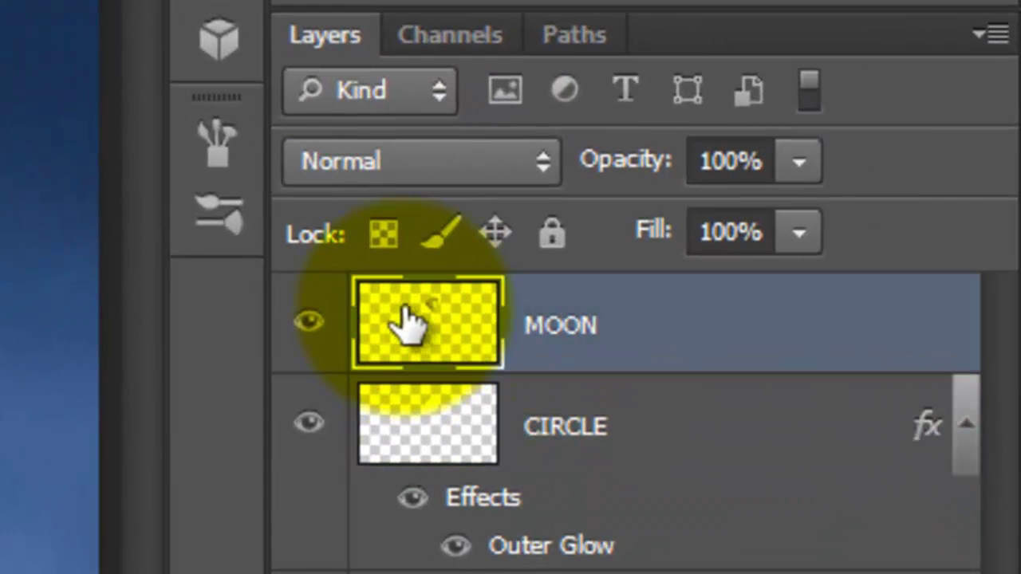
left_click(737, 161)
type("27")
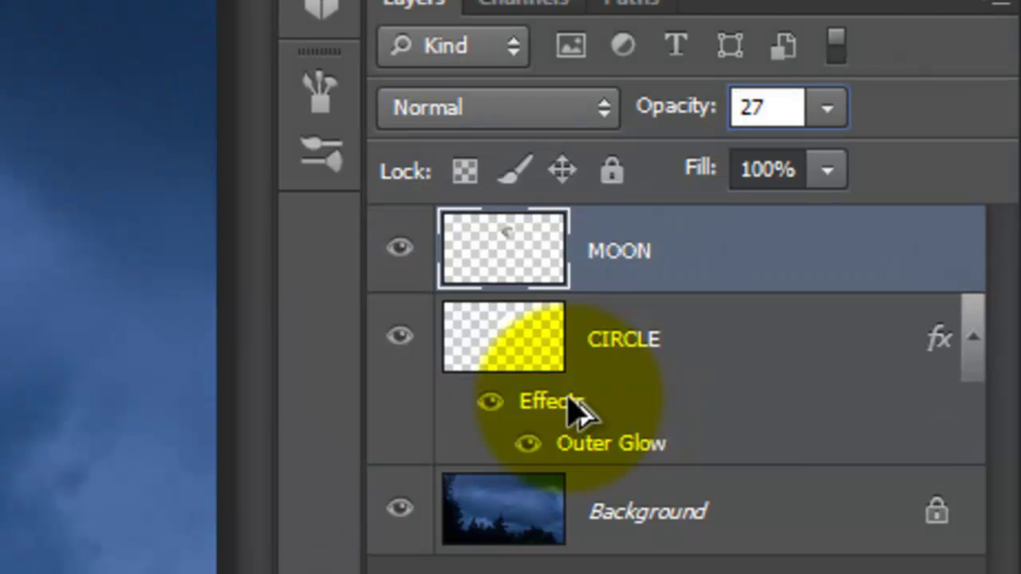
key("alt")
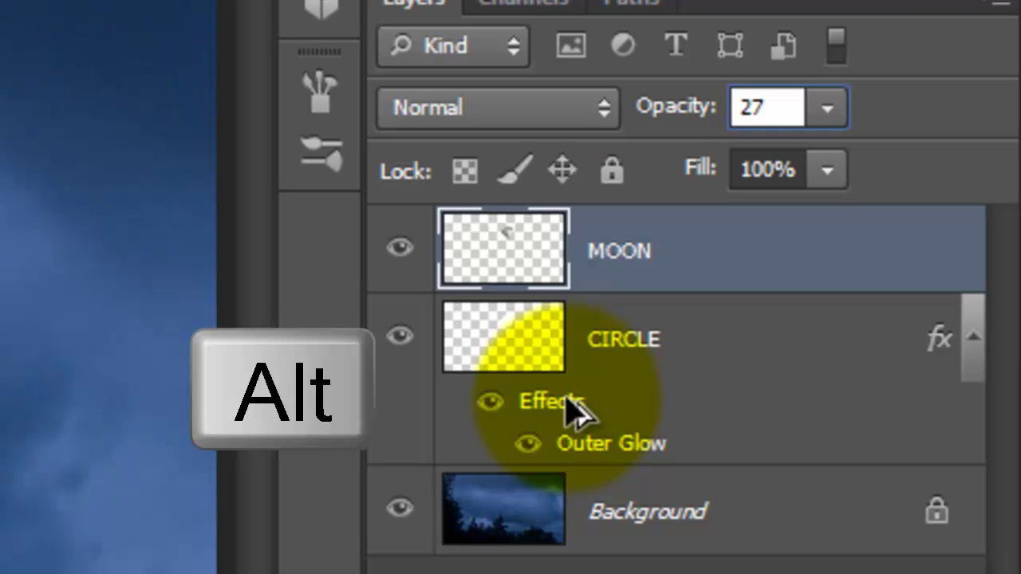
mouse_move(572, 408)
left_mouse_down()
mouse_move(538, 346)
mouse_move(543, 257)
mouse_move(547, 268)
left_mouse_up()
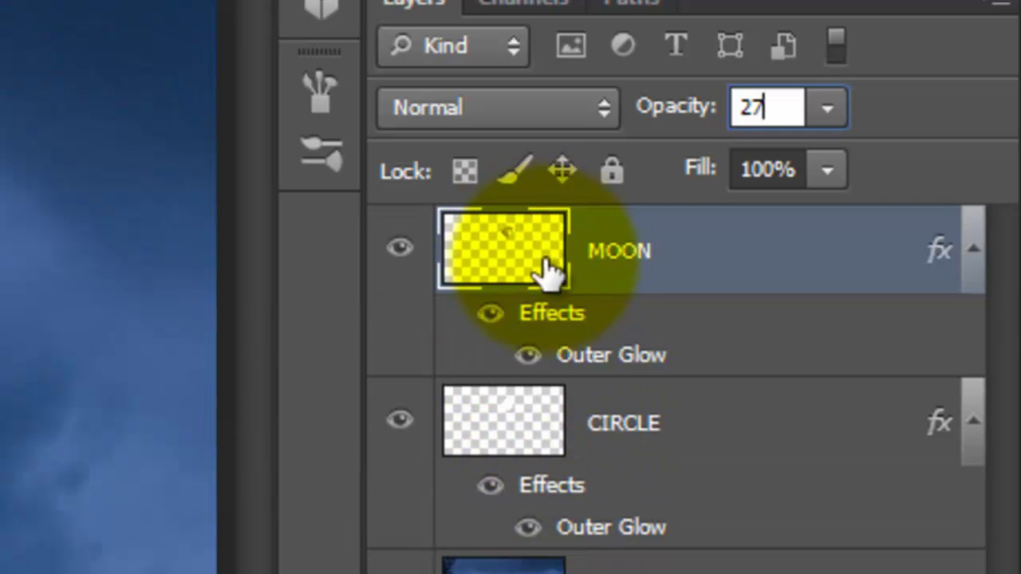
Change MOON's copied Outer Glow to 100% opacity and 24 px size.
double_click(610, 363)
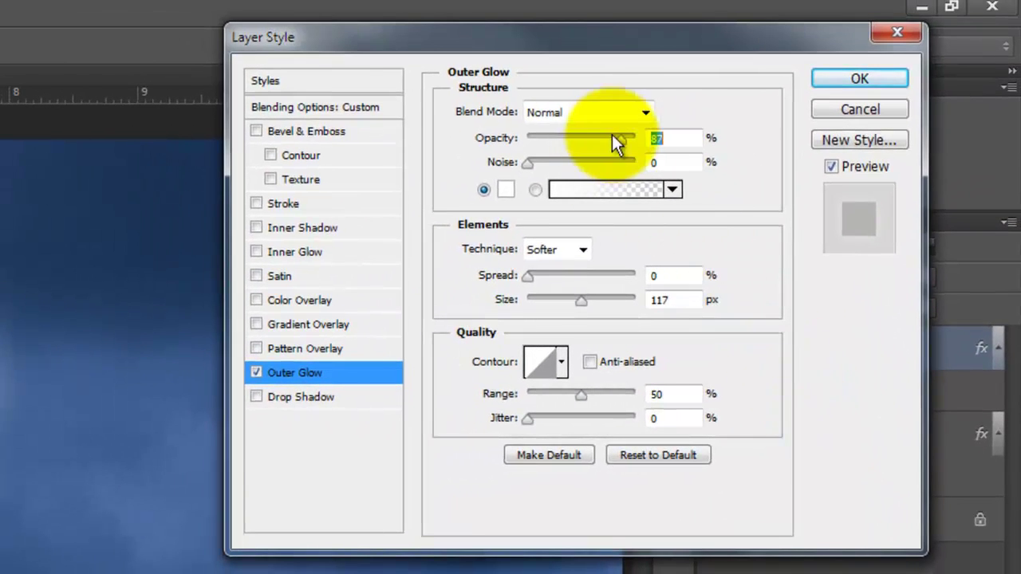
left_click_drag(611, 136, 637, 141)
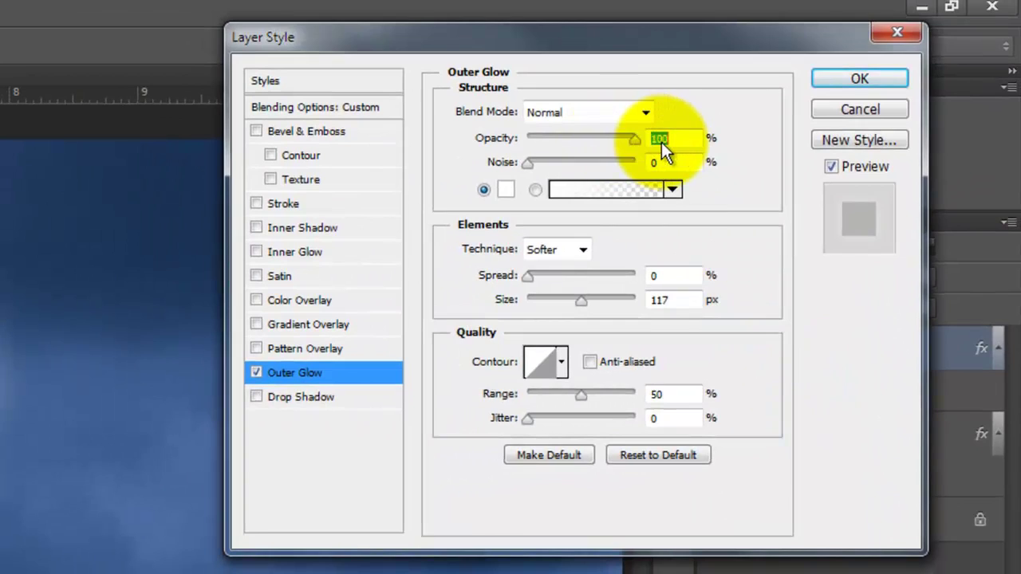
left_click(664, 300)
key("BackSpace")
key("BackSpace")
key("BackSpace")
type("24")
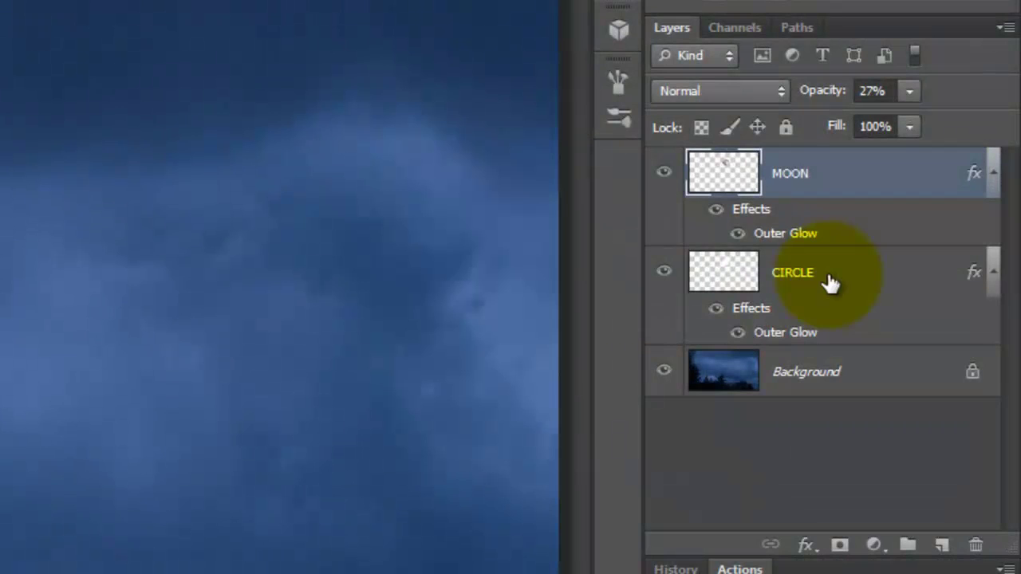
Select MOON and CIRCLE, group them with Ctrl+G, and name the group MOON.
key("shift")
left_click(827, 281, "shift")
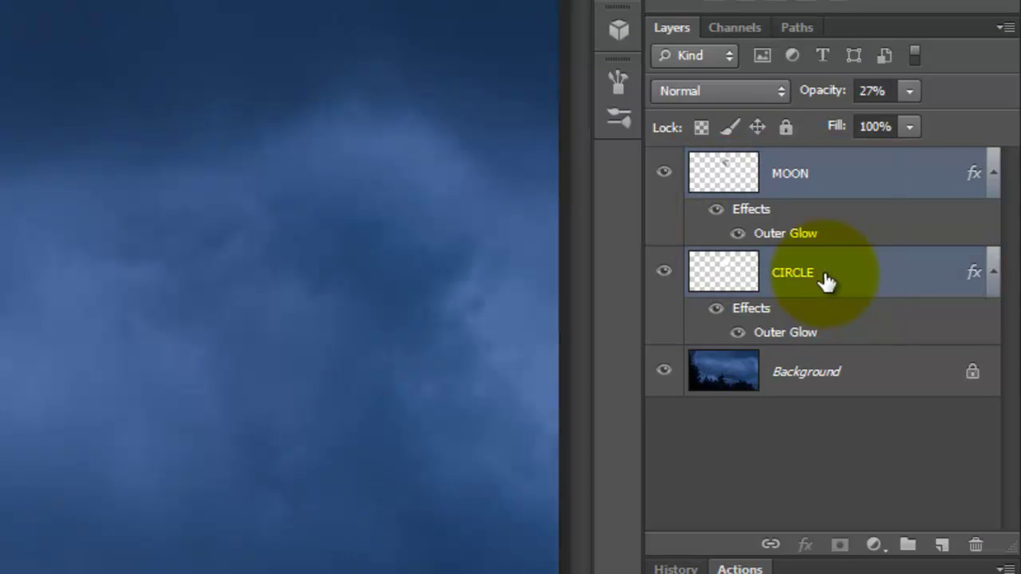
key("ctrl+g")
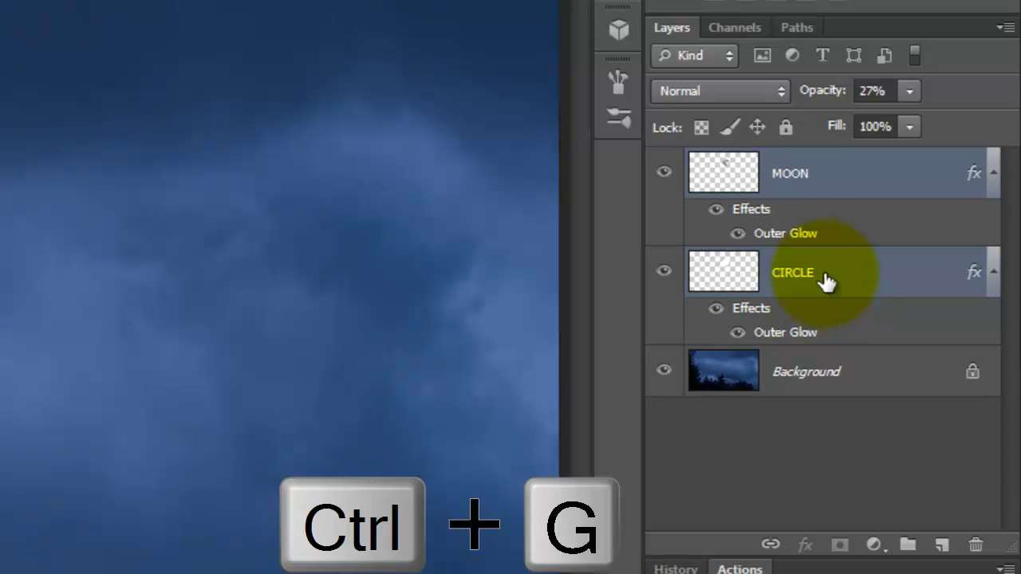
key("ctrl+g")
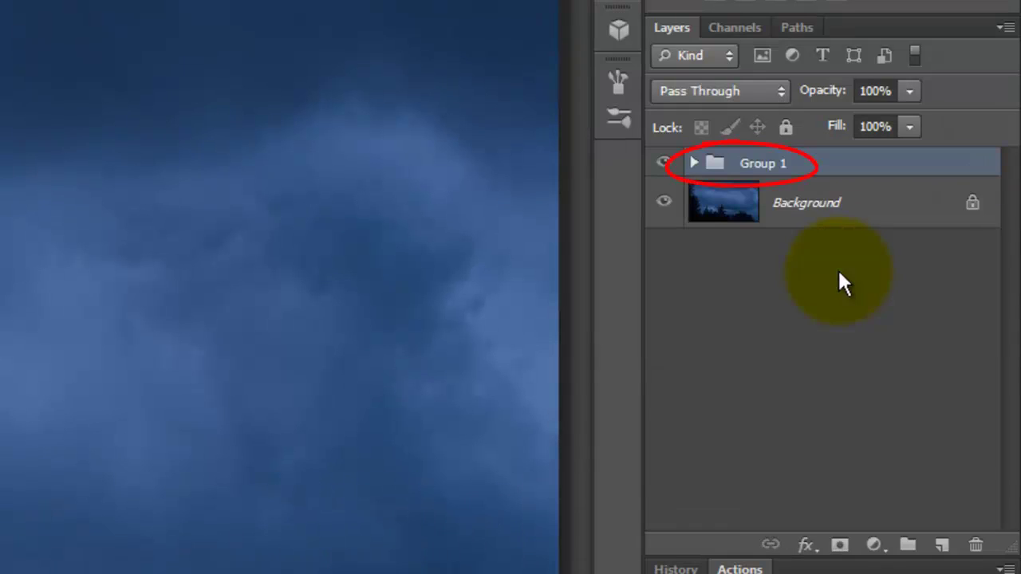
double_click(766, 163)
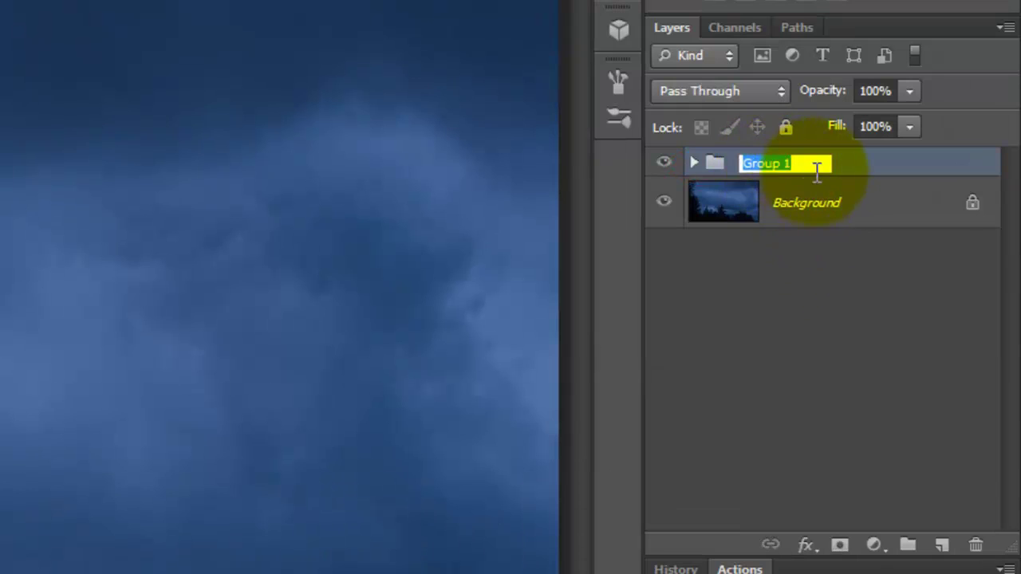
type("MOON")
key("Return")
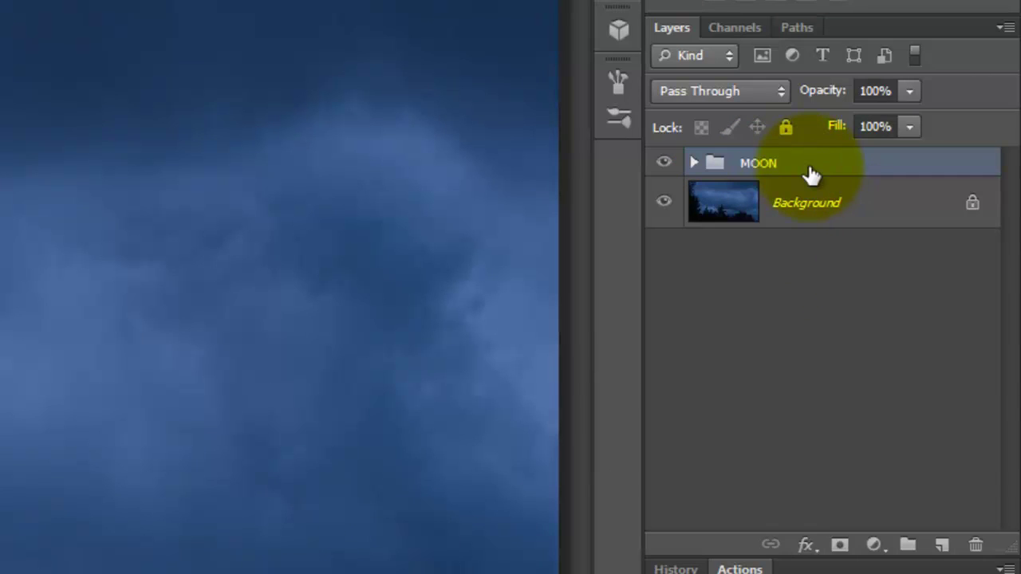
Add a layer mask to the MOON group and switch to the Brush tool for painting it.
left_click(841, 547)
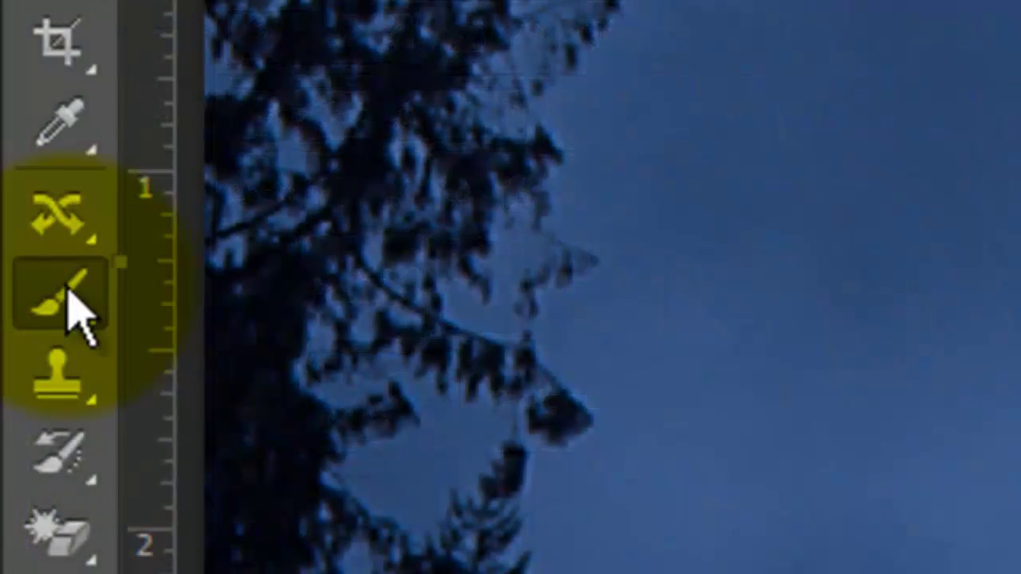
right_click(64, 303)
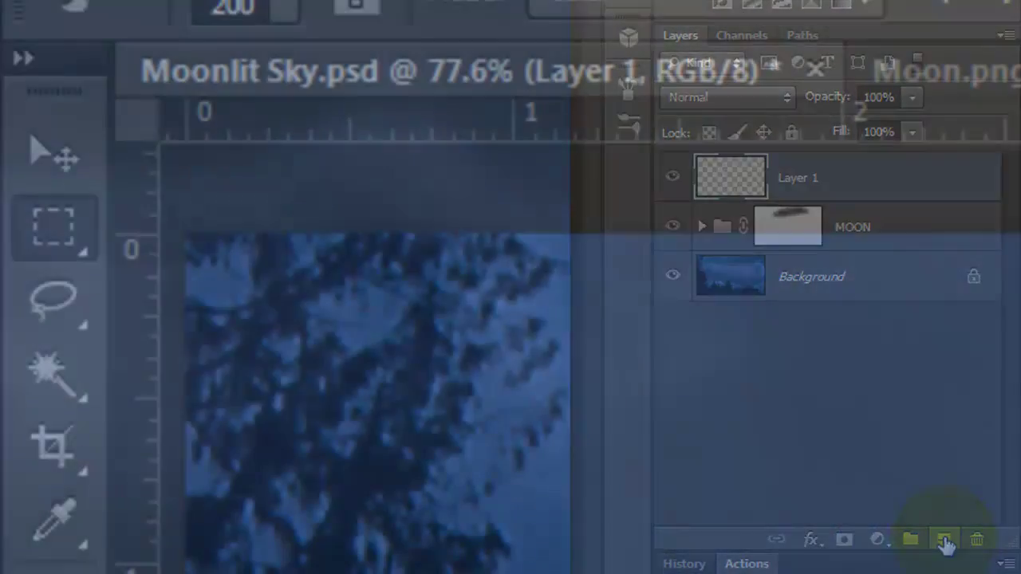
Stroke a 20 px black ring outside a large elliptical selection around the moon, then deselect.
right_click(53, 227)
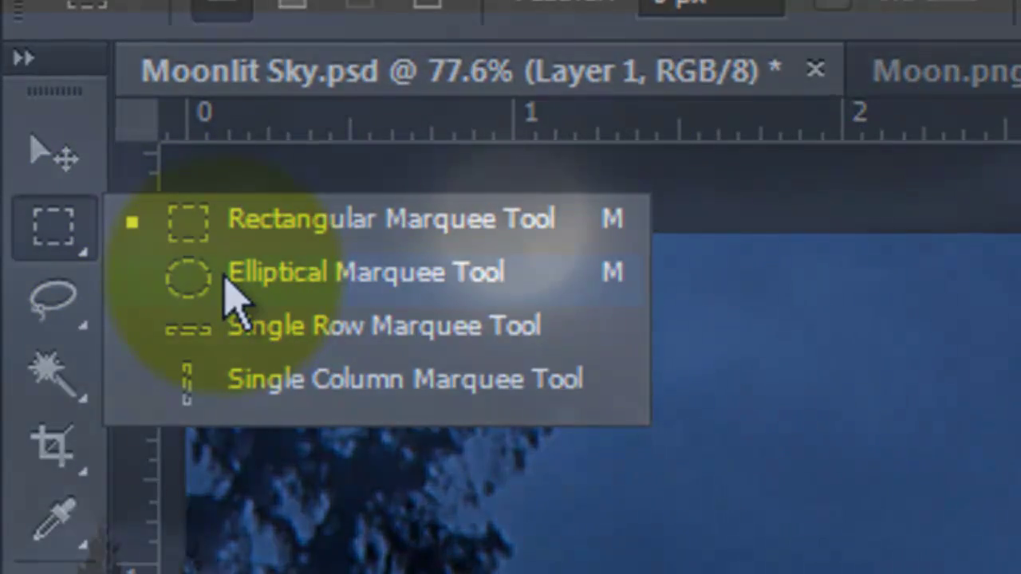
left_click(226, 277)
left_click_drag(519, 224, 882, 3)
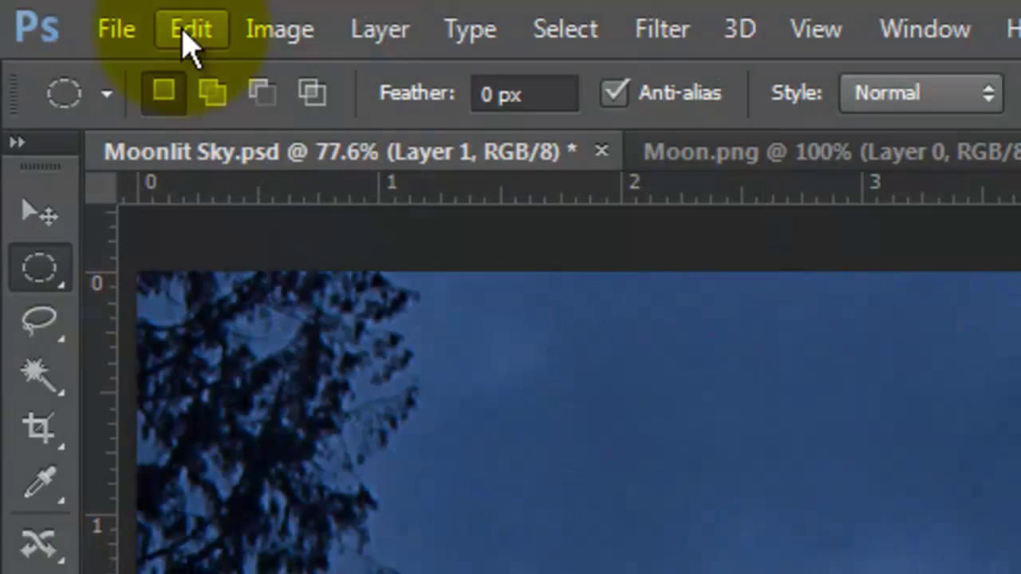
left_click(189, 29)
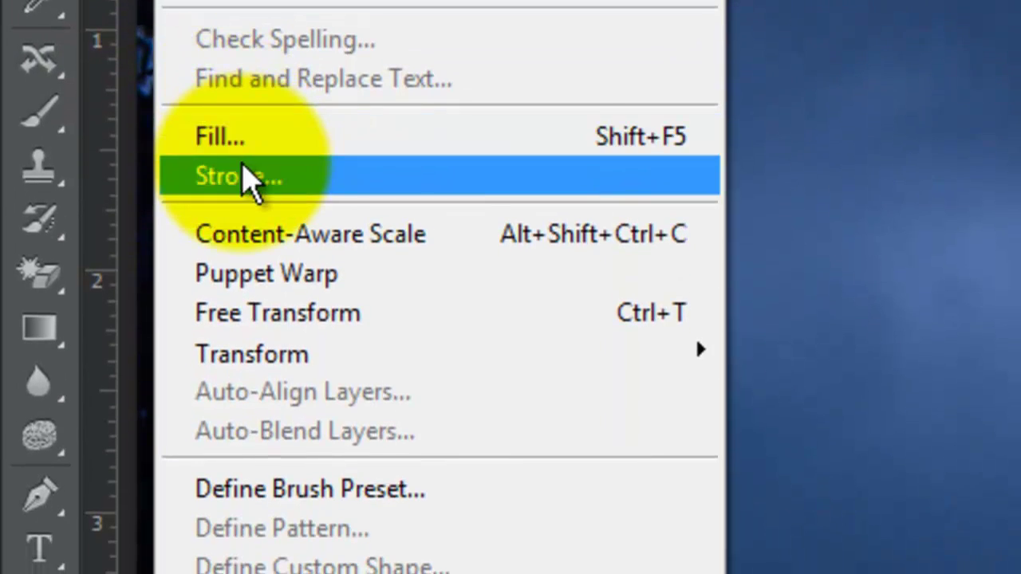
left_click(250, 204)
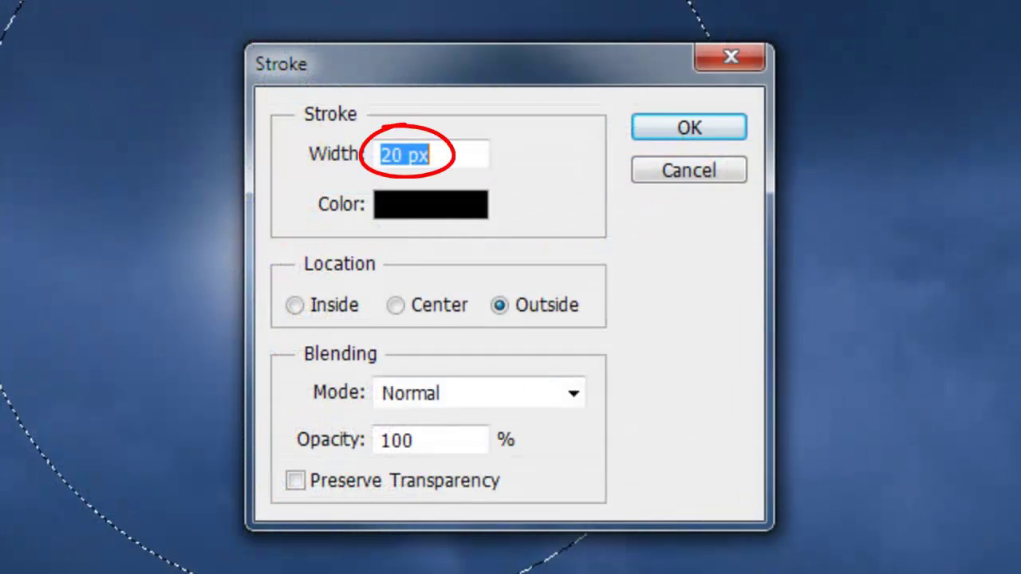
left_click(705, 130)
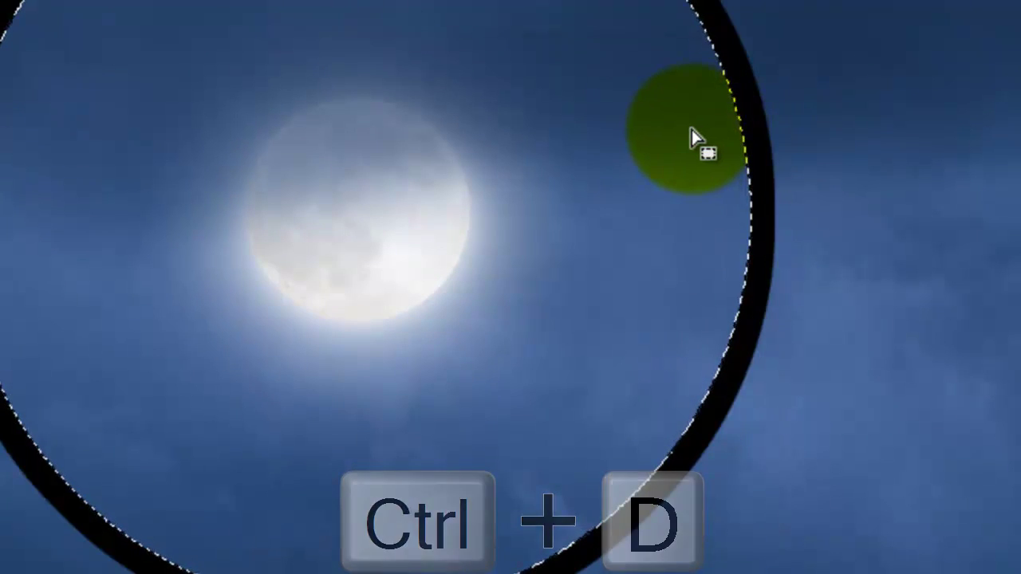
key("ctrl+d")
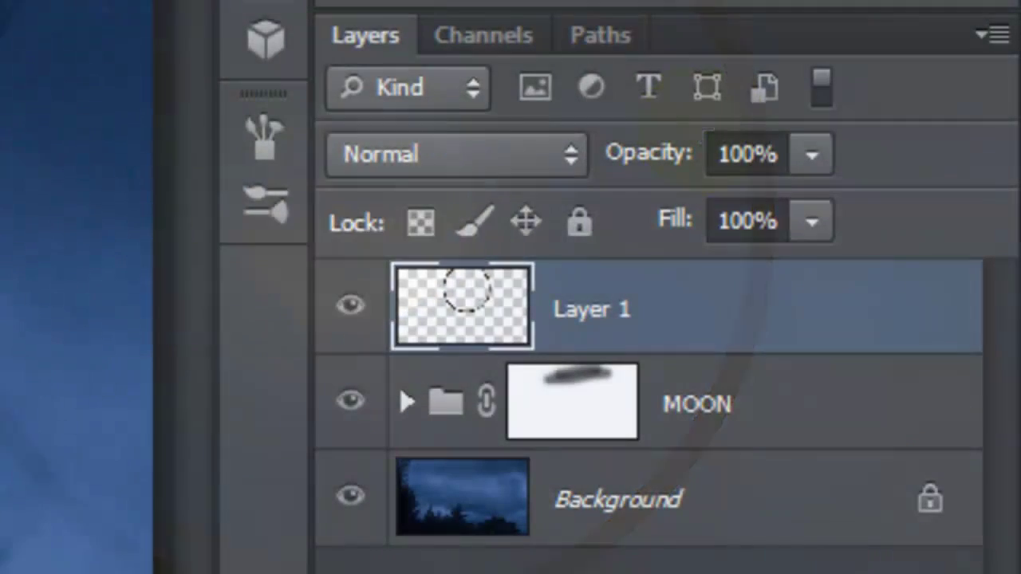
Load the ring as a selection, delete its layer, and add a fresh empty layer.
left_click(482, 313, "ctrl")
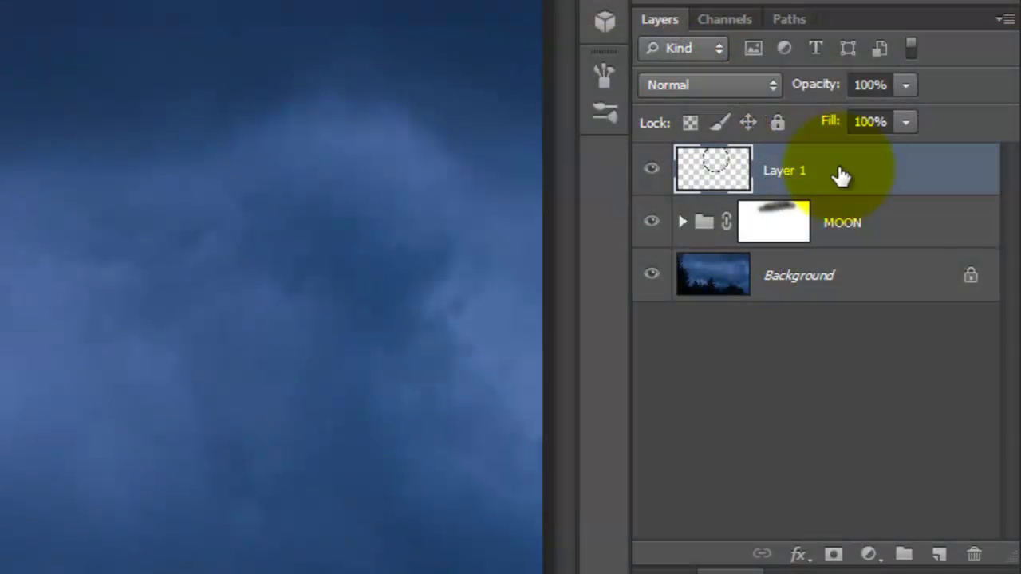
left_click_drag(842, 176, 975, 556)
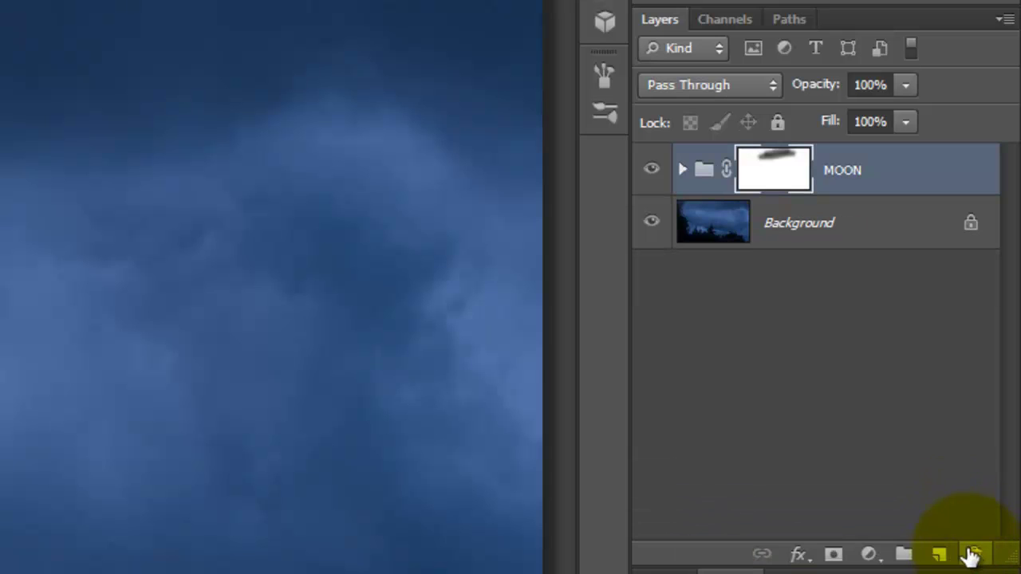
left_click(938, 555)
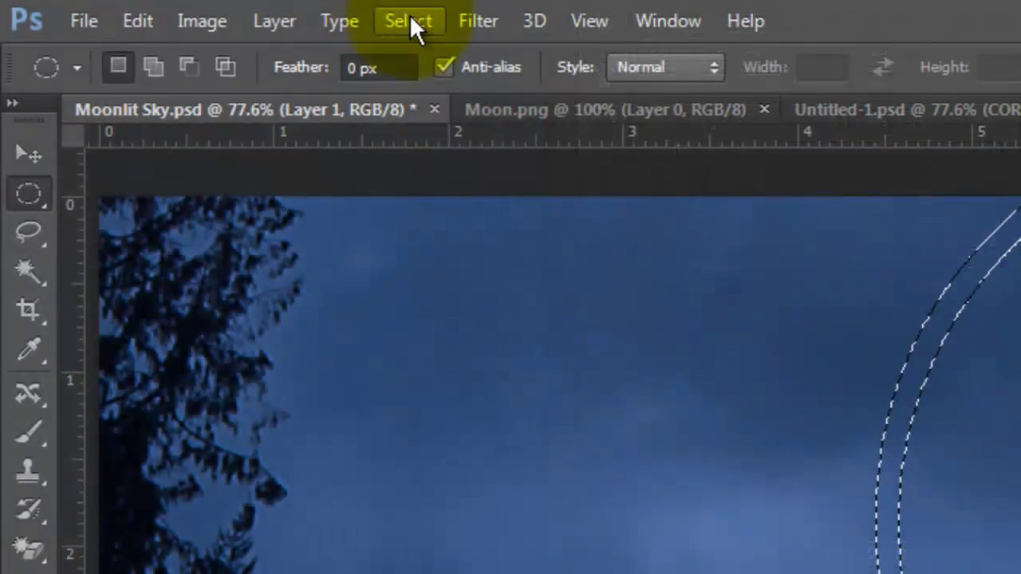
Feather the ring-shaped selection by 20 pixels.
left_click(410, 26)
mouse_move(444, 351)
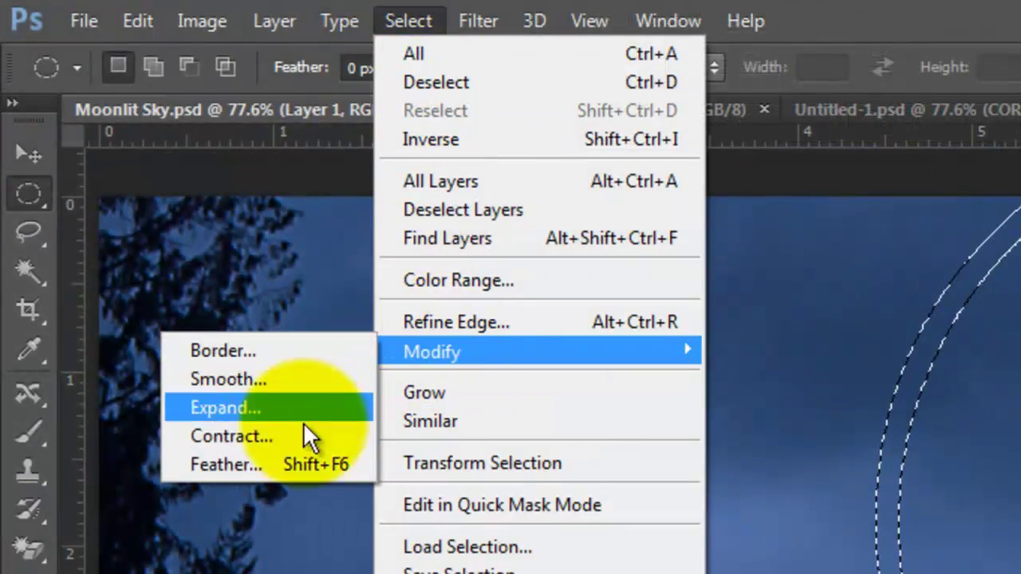
left_click(244, 465)
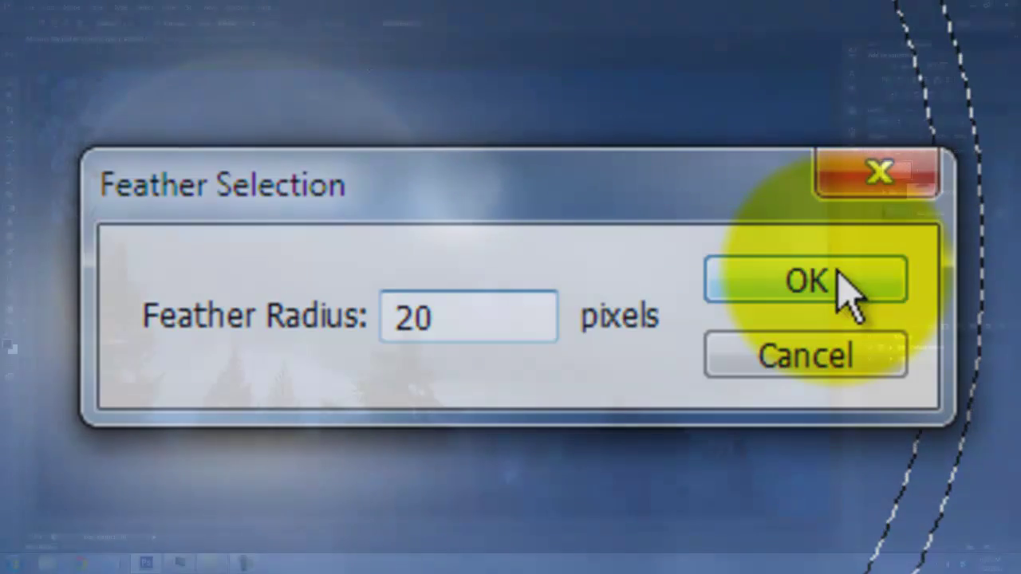
left_click(838, 279)
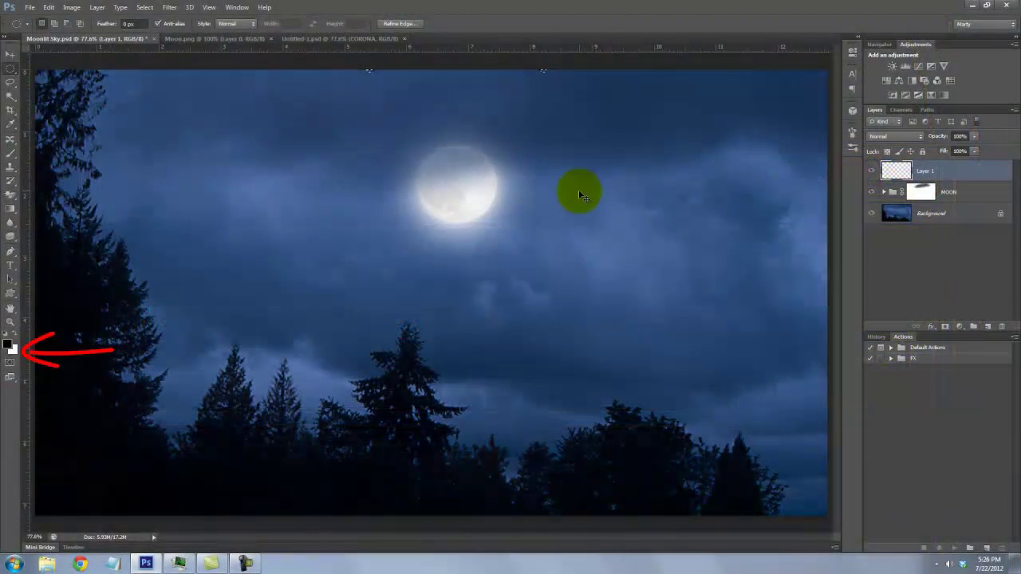
Fill the ring selection on Layer 1 with white, set it to Overlay at lower opacity, and deselect.
key("ctrl+Delete")
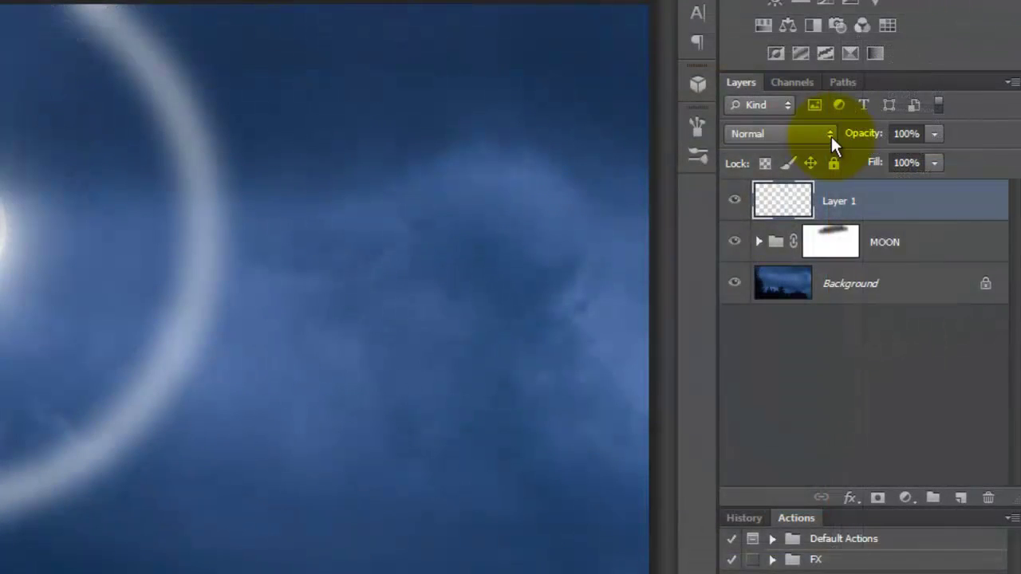
left_click(829, 134)
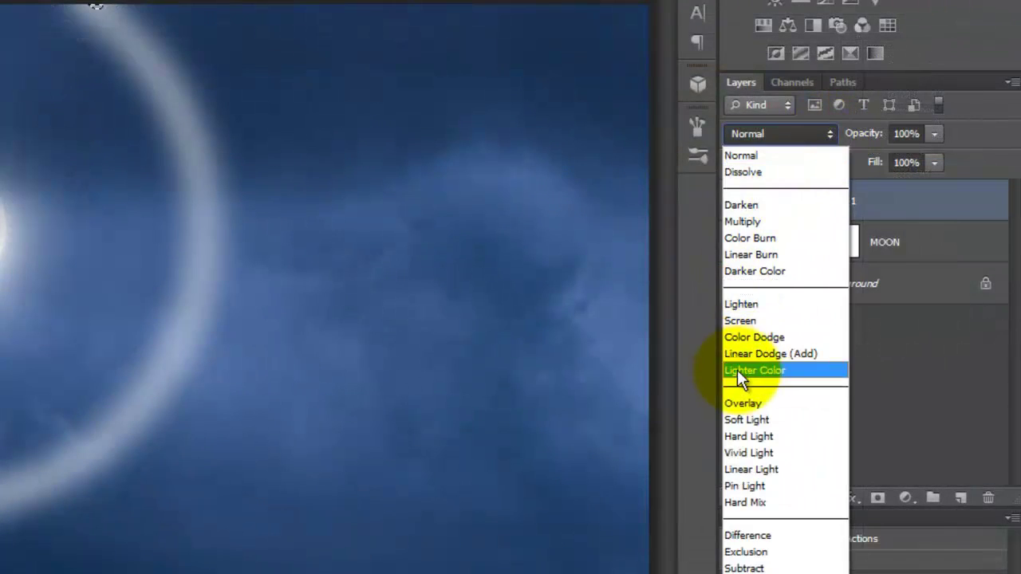
left_click(741, 403)
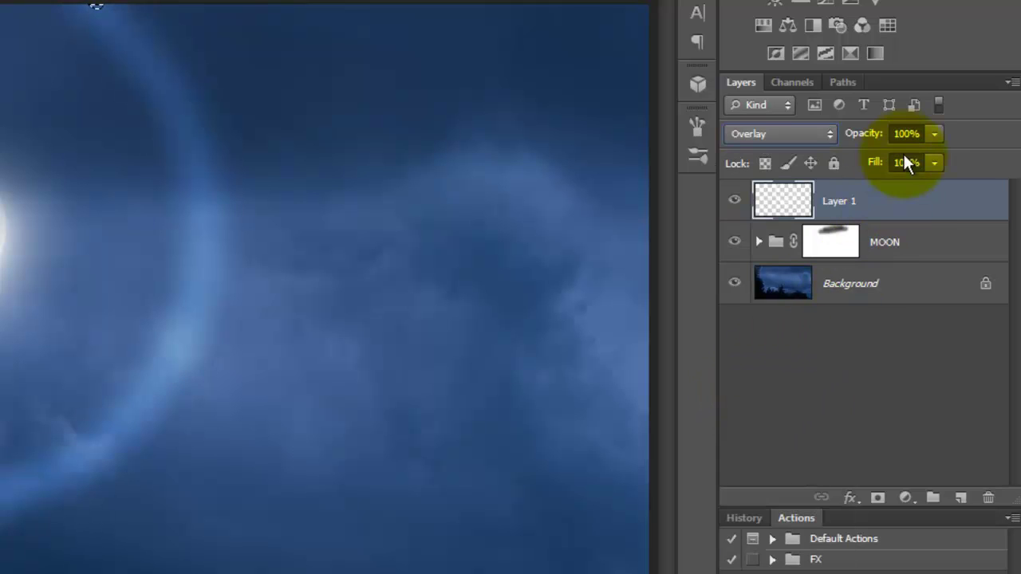
left_click_drag(917, 129, 867, 130)
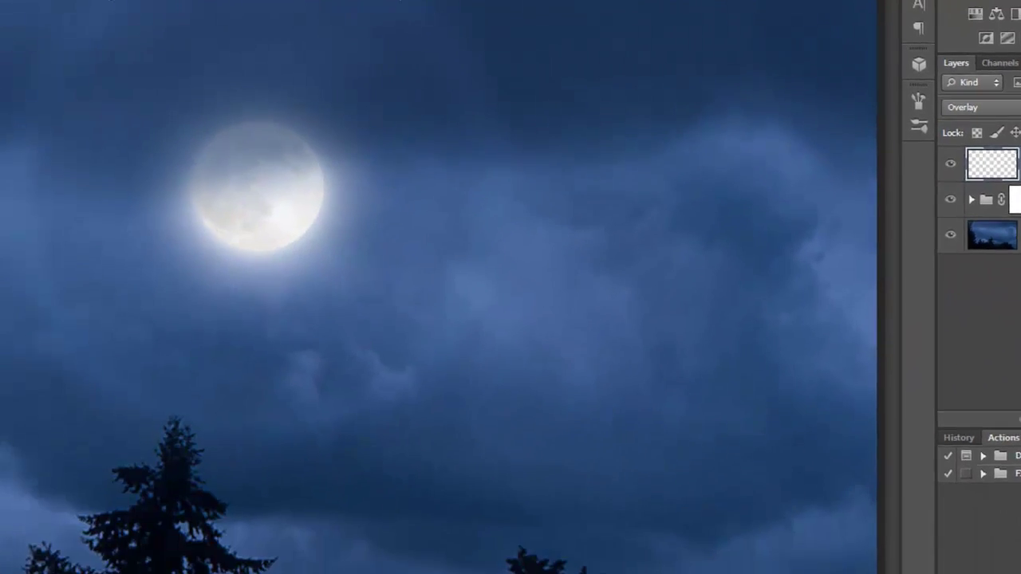
key("ctrl+d")
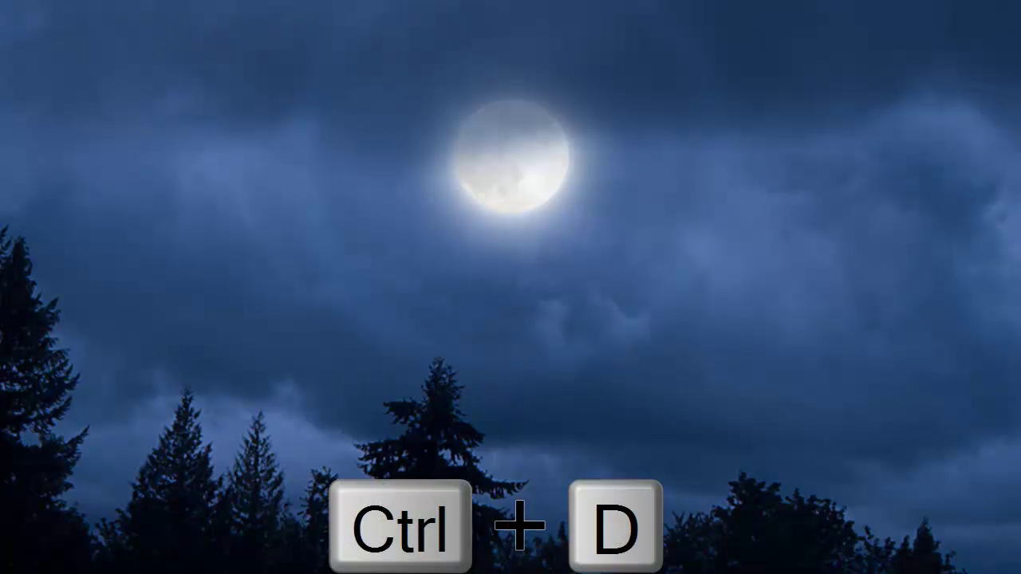